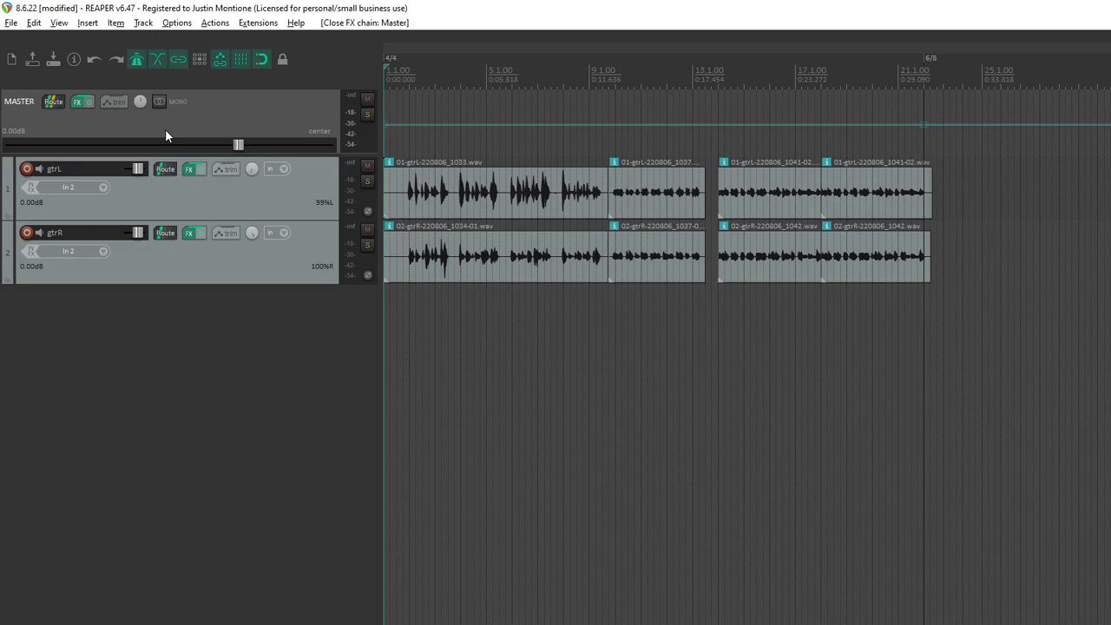
- With gtrR selected, pan the gtrL track hard left to 100%L
click(268, 278)
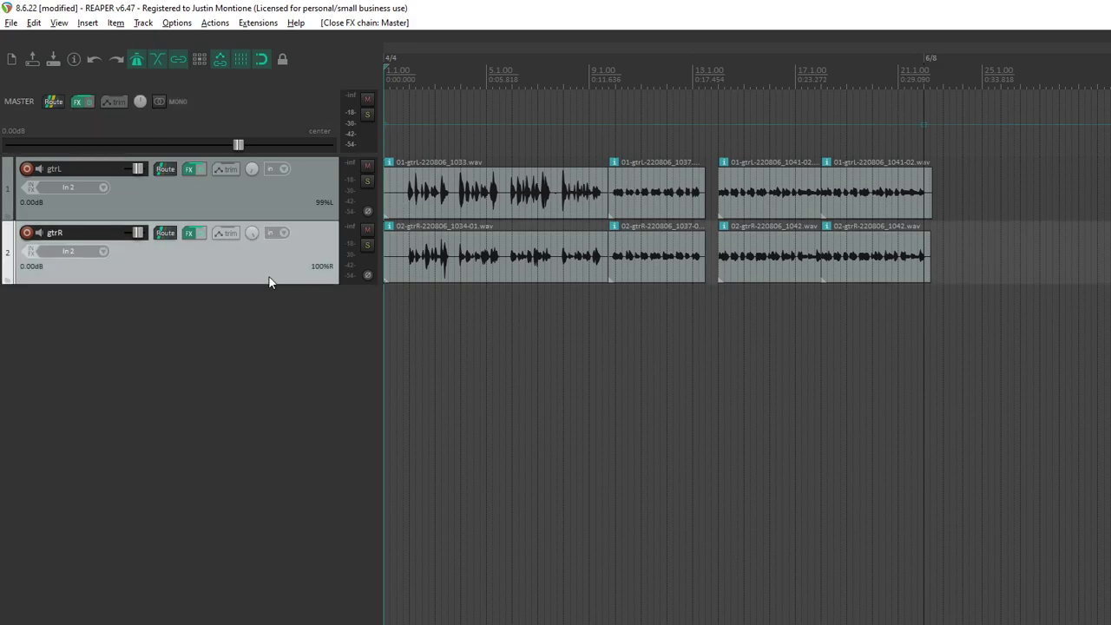
drag(252, 170, 251, 174)
- Deselect gtrR and check the opening 4/4 marker's settings without changing them
click(501, 426)
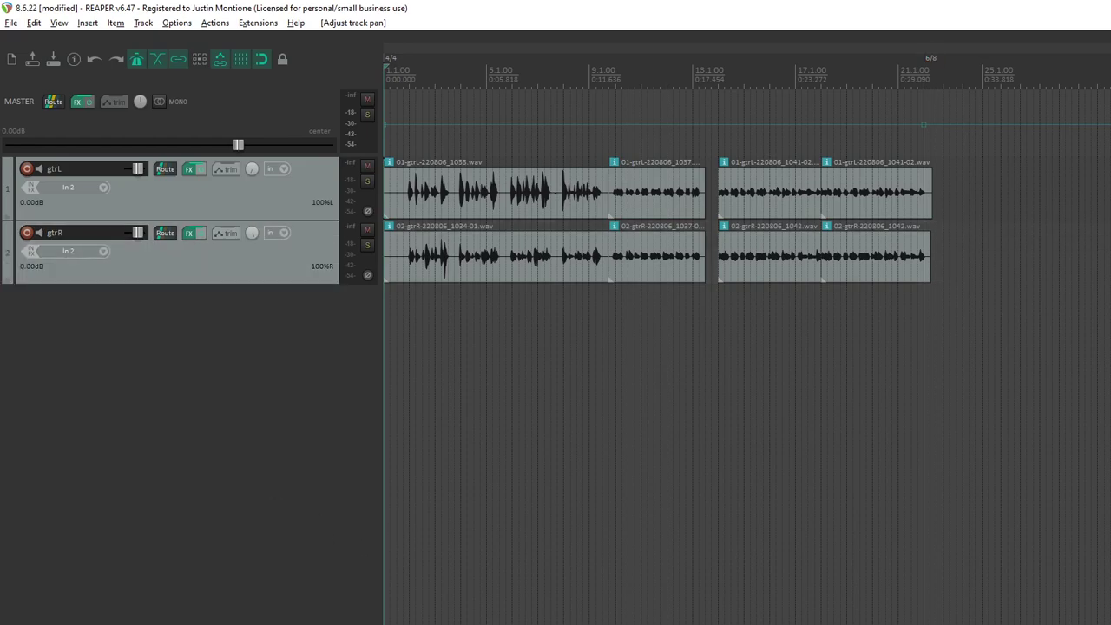
double_click(390, 57)
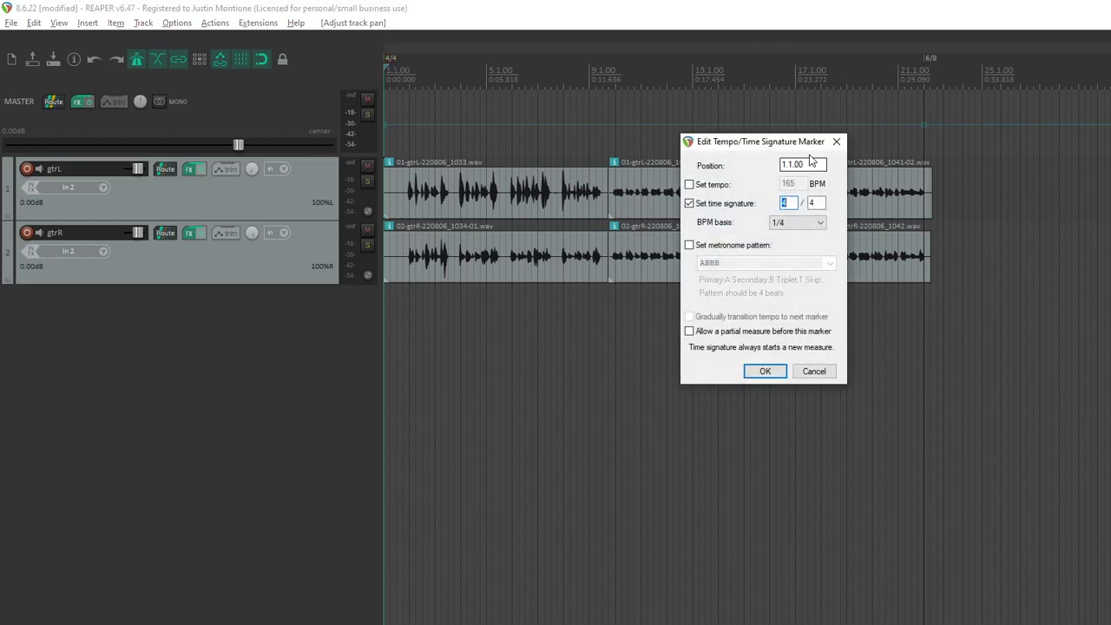
click(835, 142)
- Turn off 'Allow a partial measure before this marker' on the 6/8 marker
double_click(932, 57)
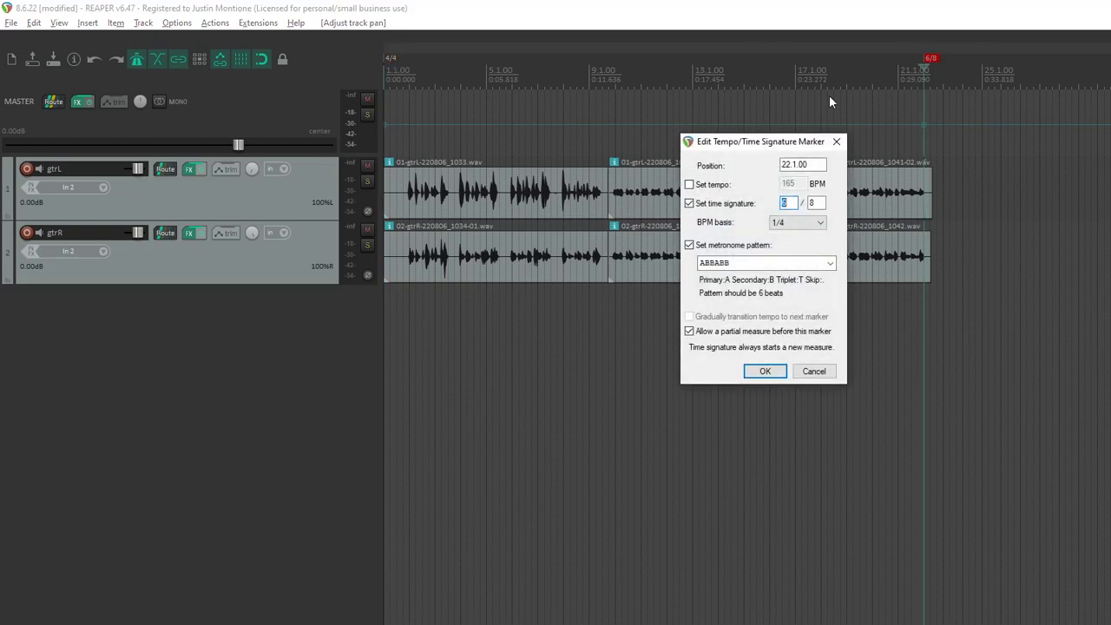
click(690, 331)
click(762, 371)
scroll(831, 342, down, 2)
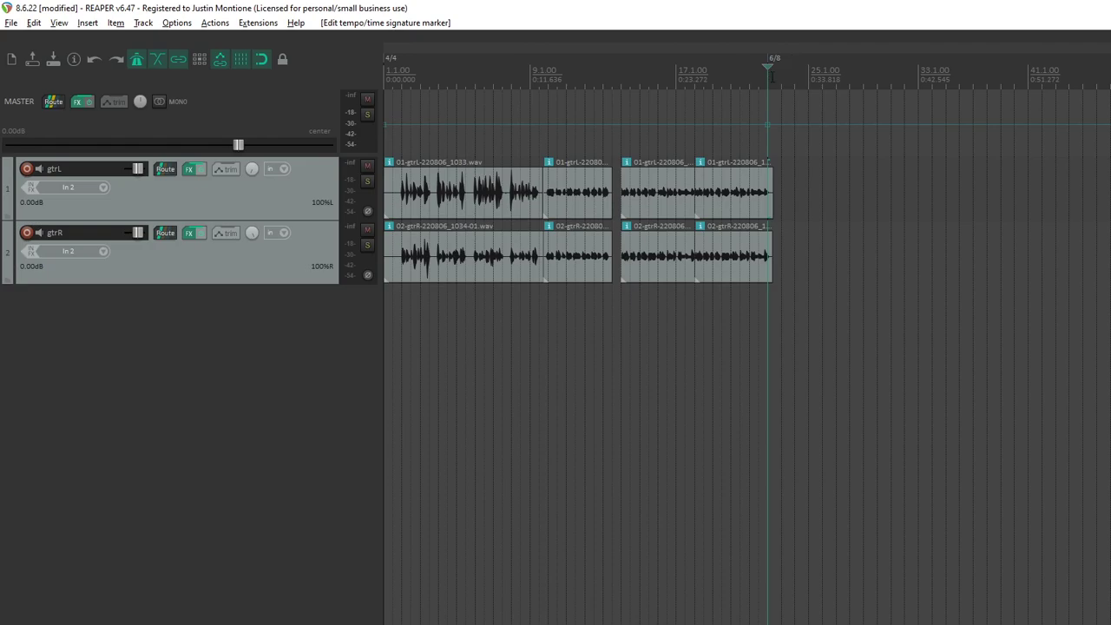
- Set the items/envelopes/markers timebase to Beats (position, length, rate) in Project Settings
click(10, 22)
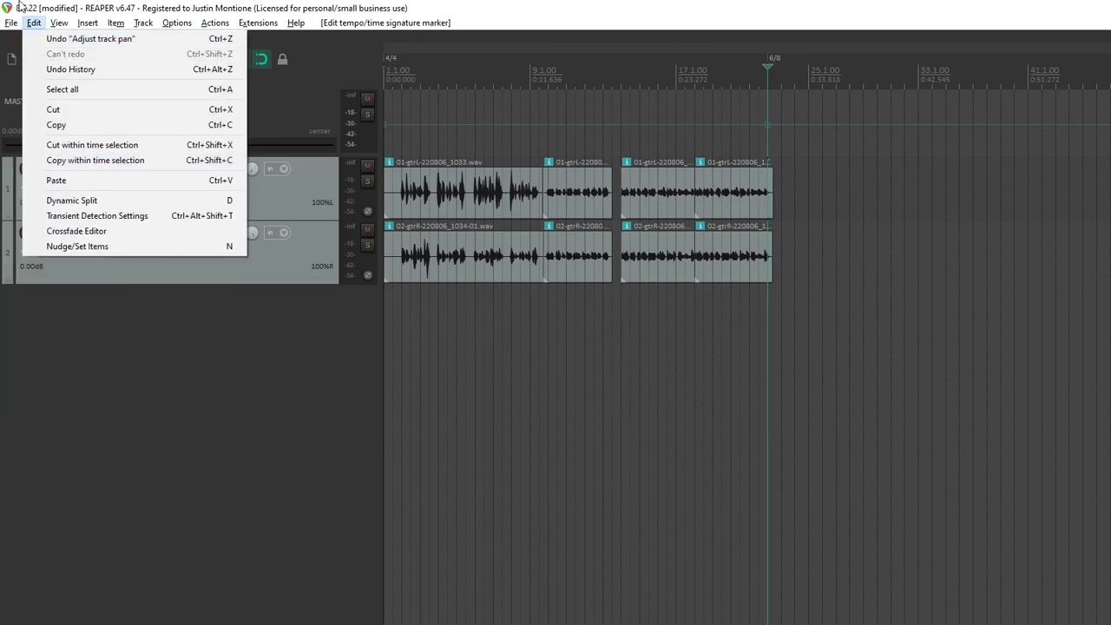
click(25, 221)
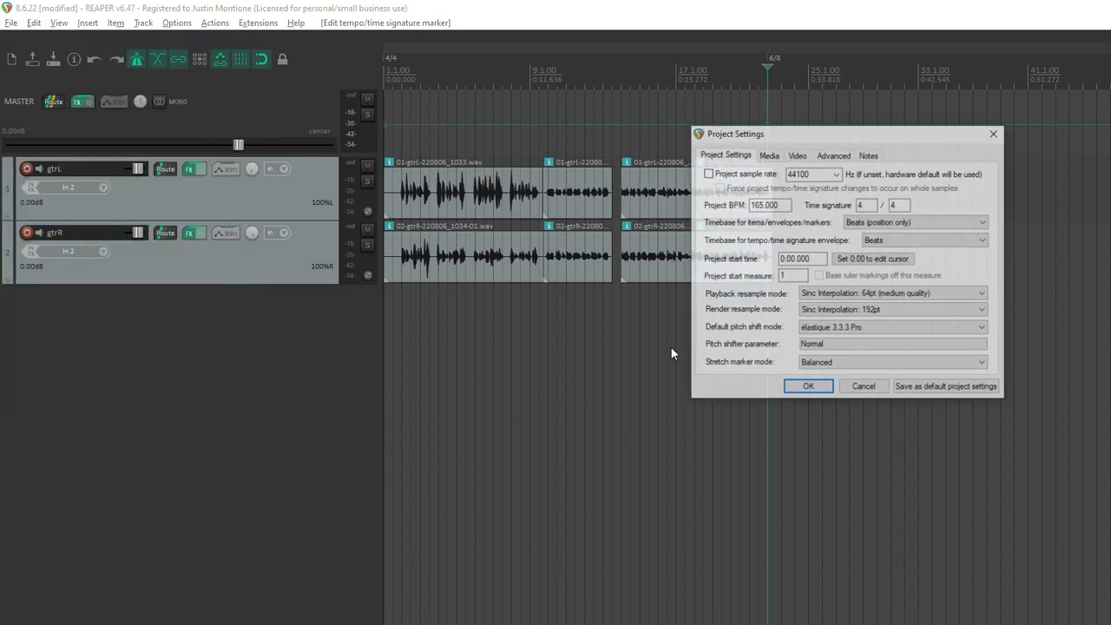
click(875, 225)
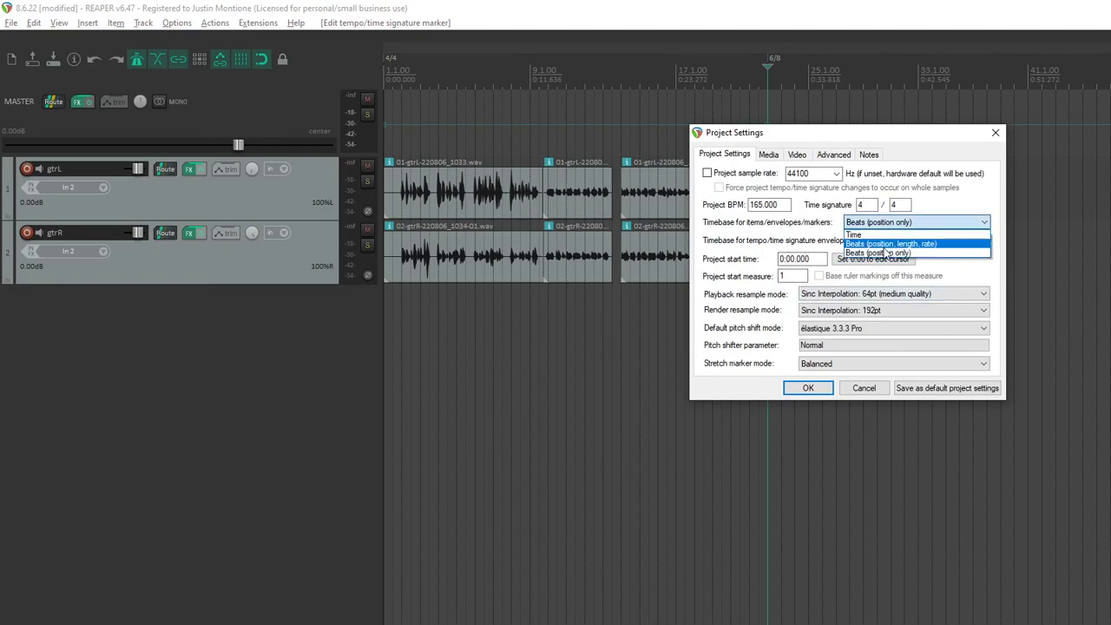
click(882, 249)
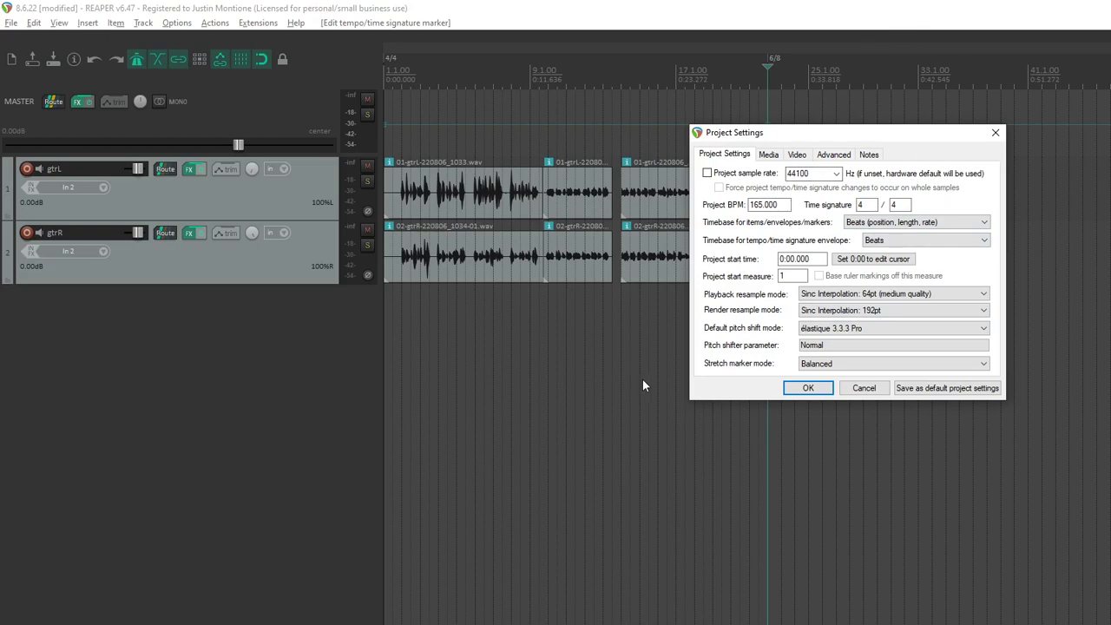
click(809, 388)
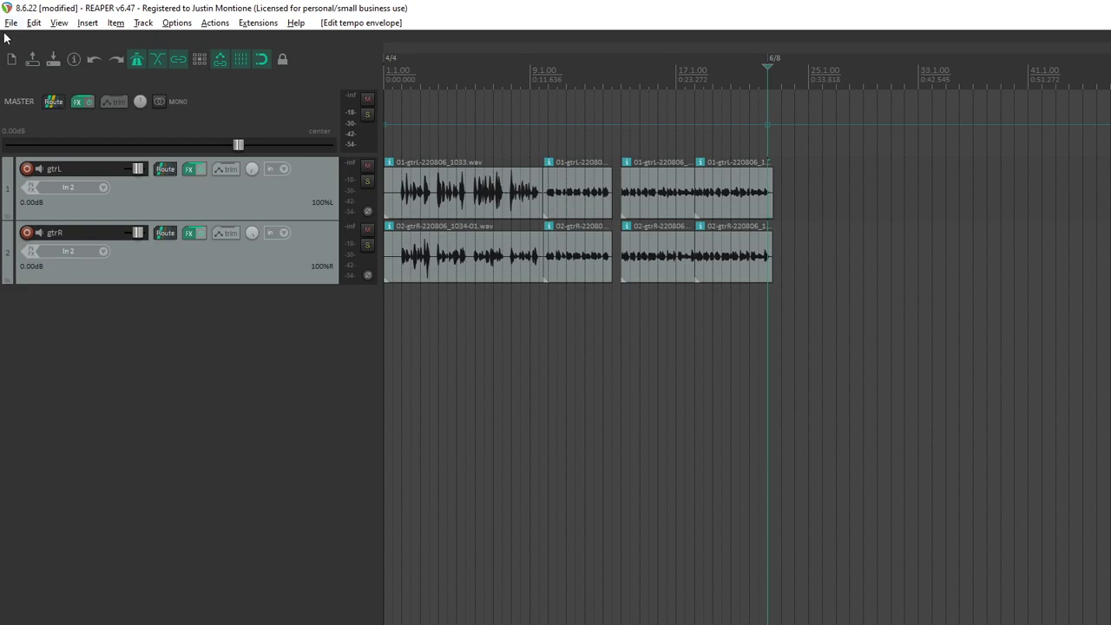
- Change the project tempo from 165 to 120 BPM in Project Settings
click(11, 23)
click(105, 227)
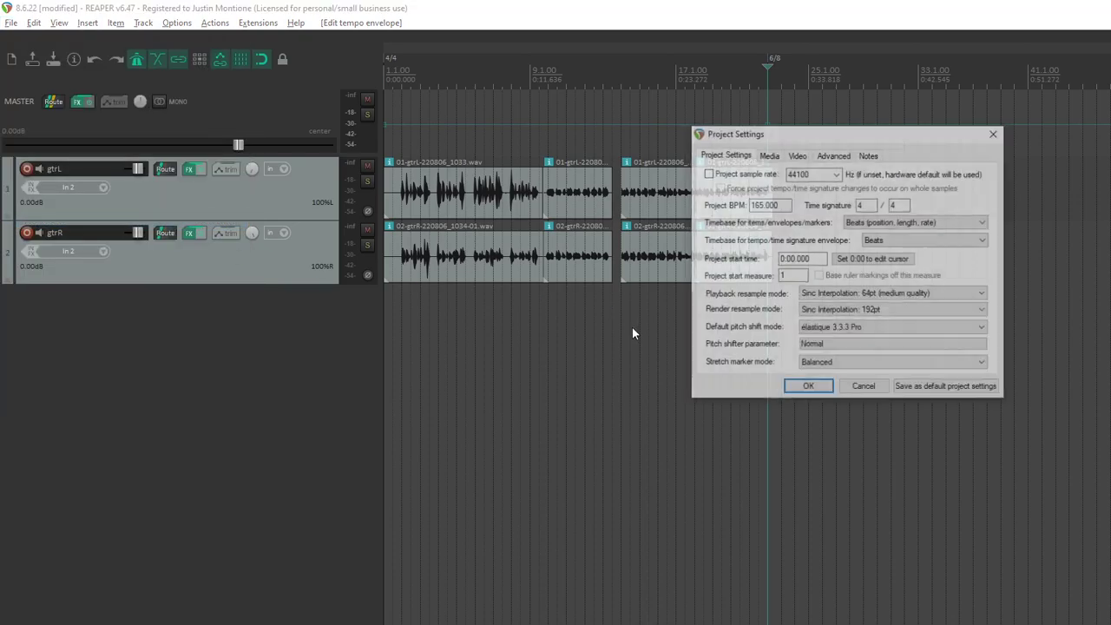
click(780, 204)
double_click(779, 204)
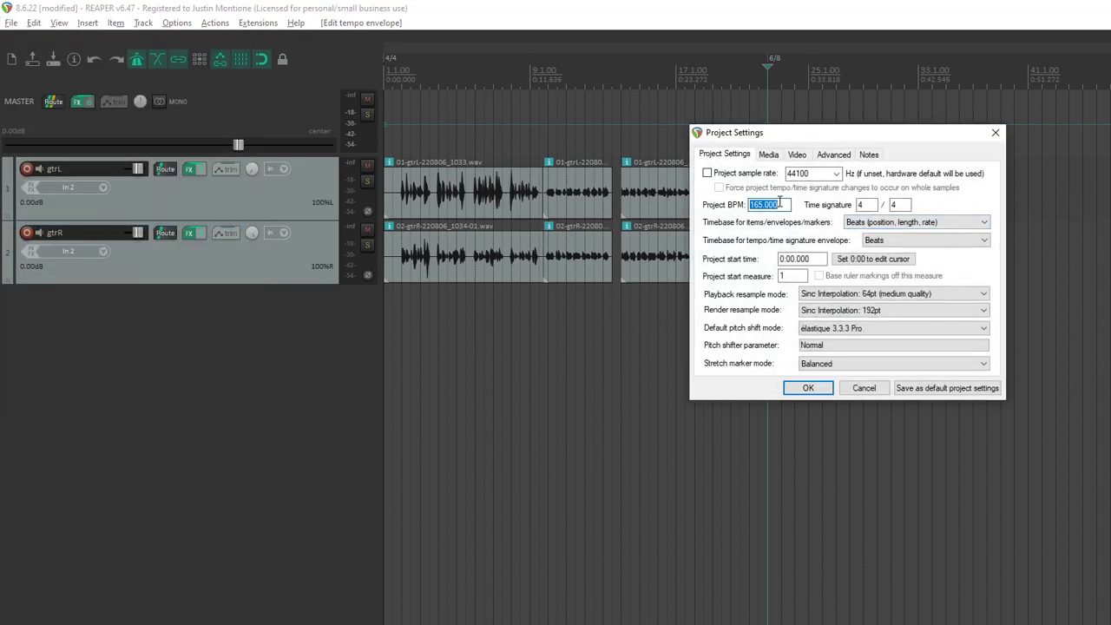
text(120)
key(Return)
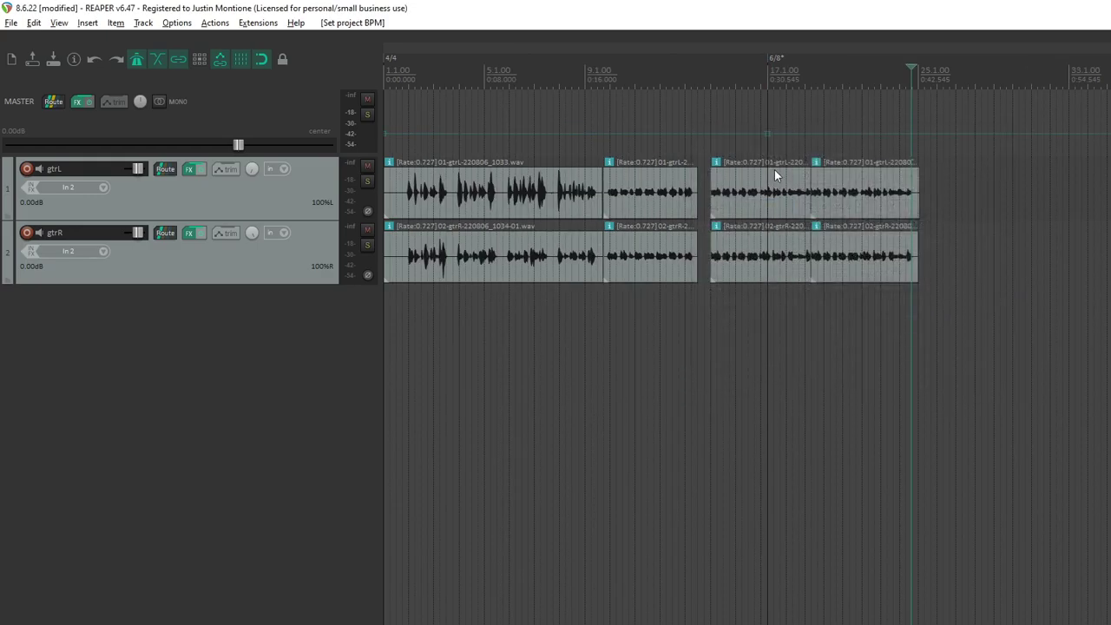
- Disable the partial measure on the 6/8 marker and accept moving it to 16.1.00
scroll(751, 117, up, 2)
double_click(725, 61)
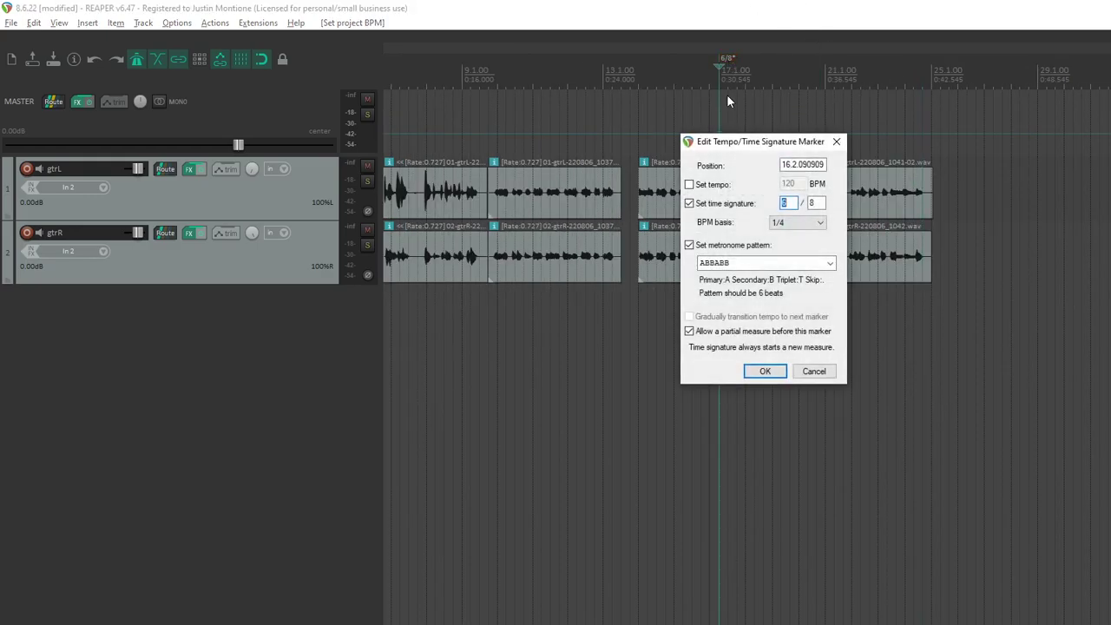
click(689, 330)
click(764, 371)
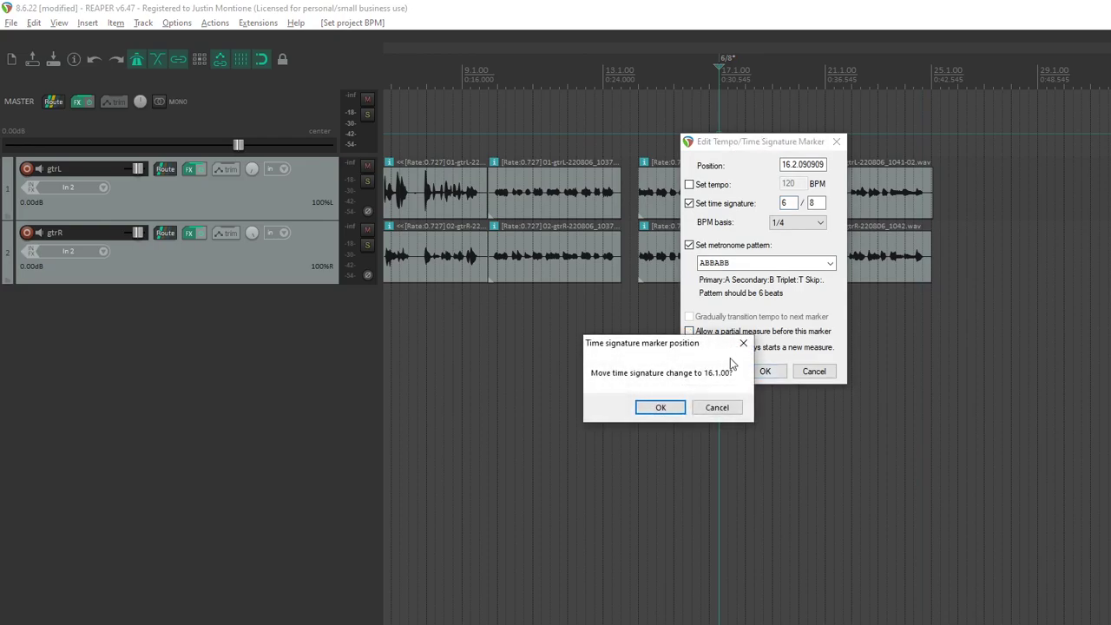
click(660, 407)
- Step through undo history to settle the 6/8 marker, then scroll to review the timeline
scroll(683, 176, up, 1)
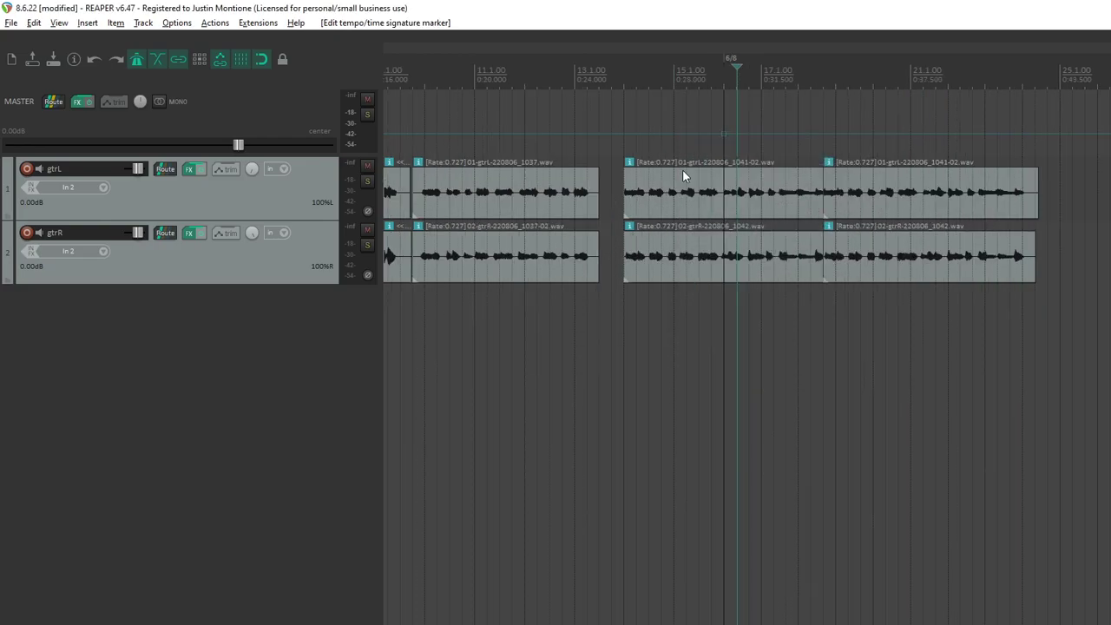
key(ctrl+z)
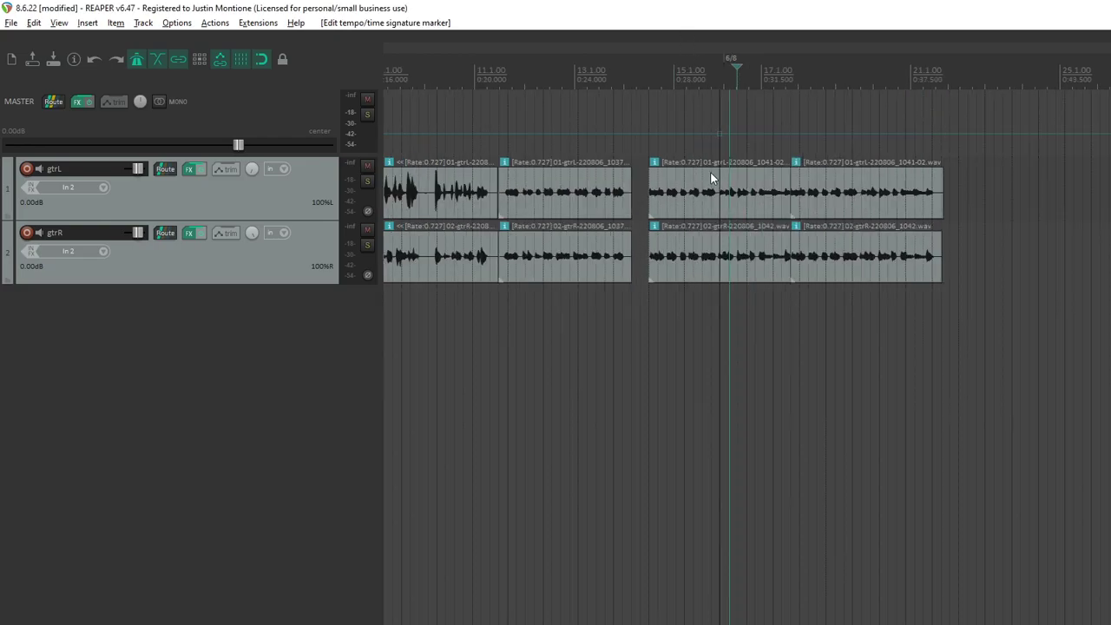
scroll(620, 75, down, 3)
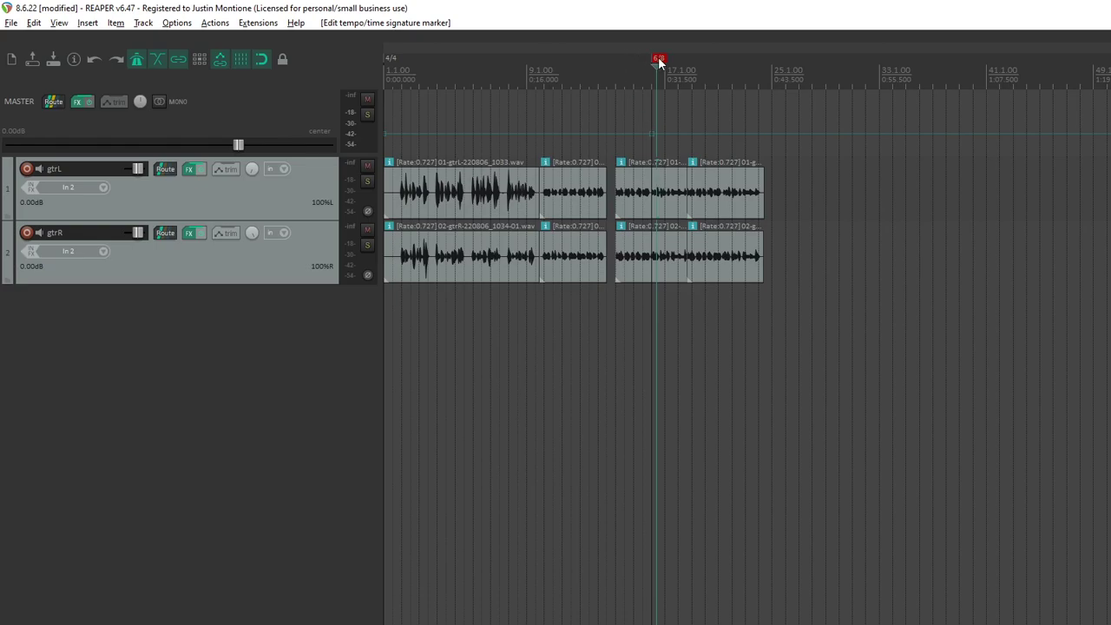
key(ctrl+z)
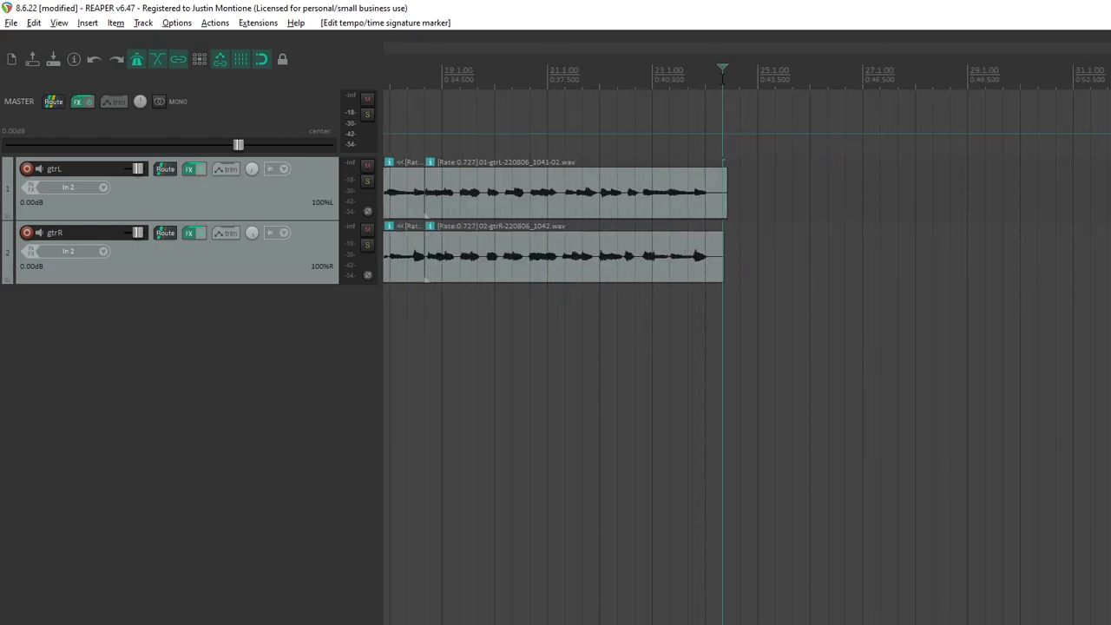
key(ctrl+z)
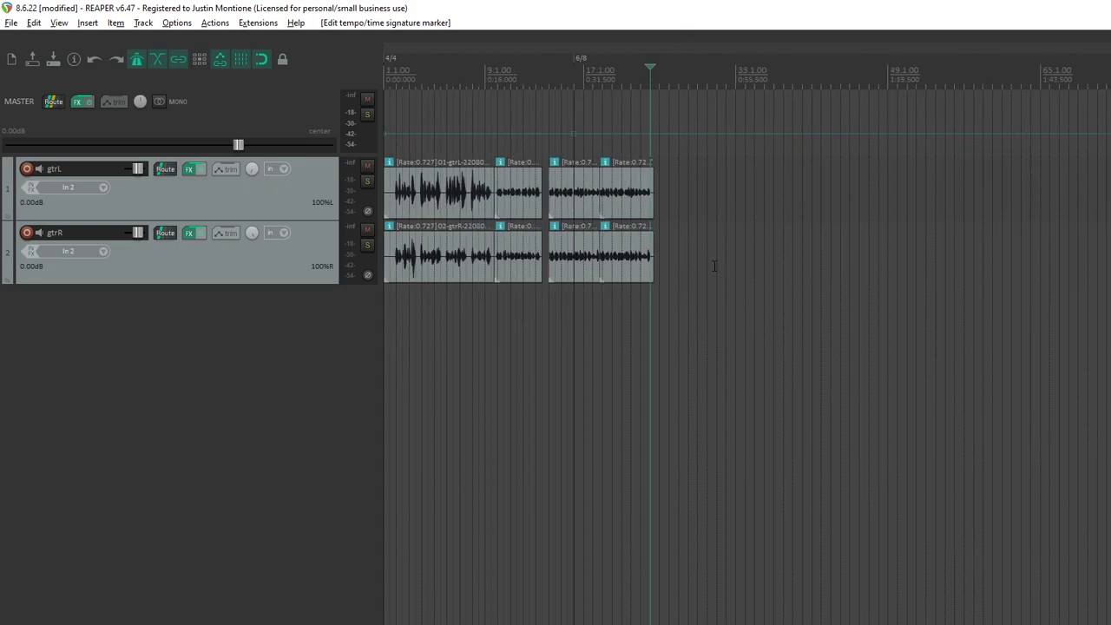
scroll(431, 130, up, 2)
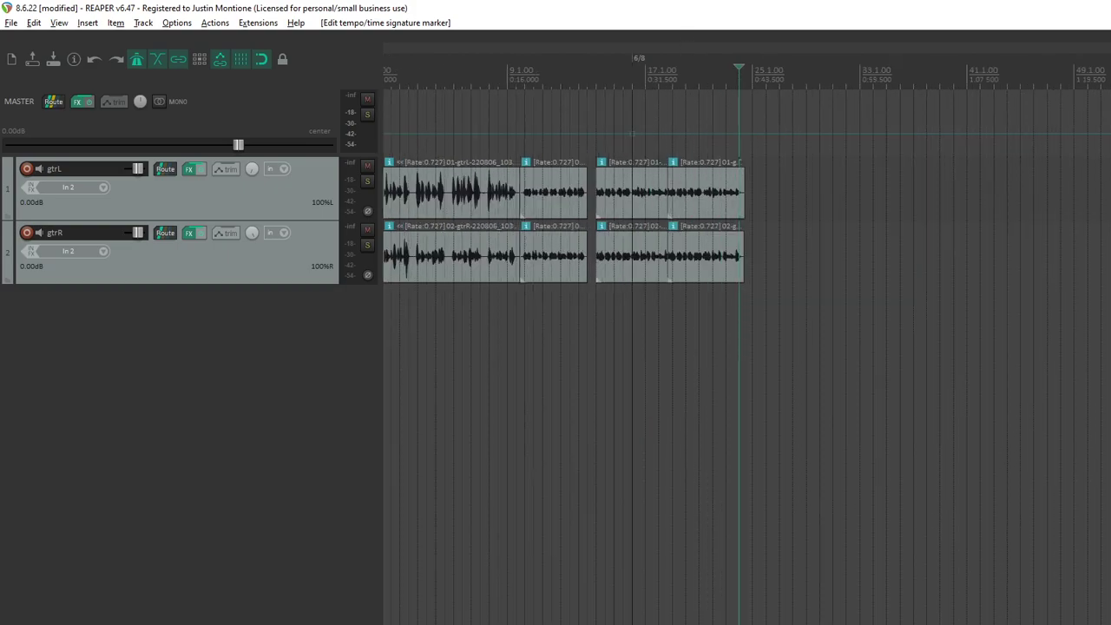
scroll(595, 124, up, 1)
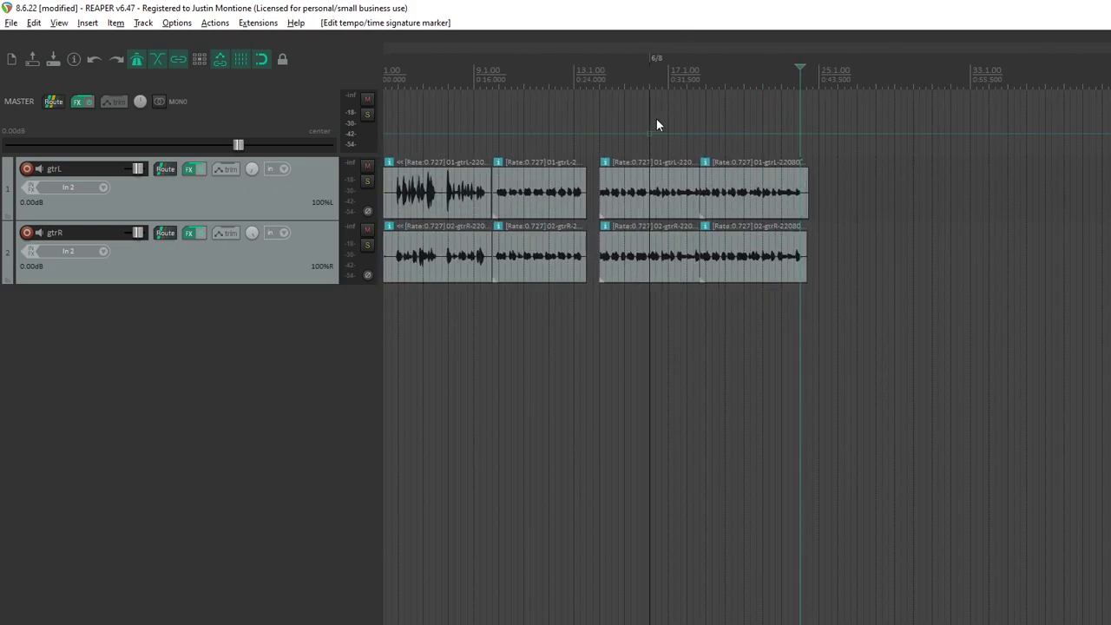
scroll(656, 118, down, 2)
scroll(531, 555, up, 3)
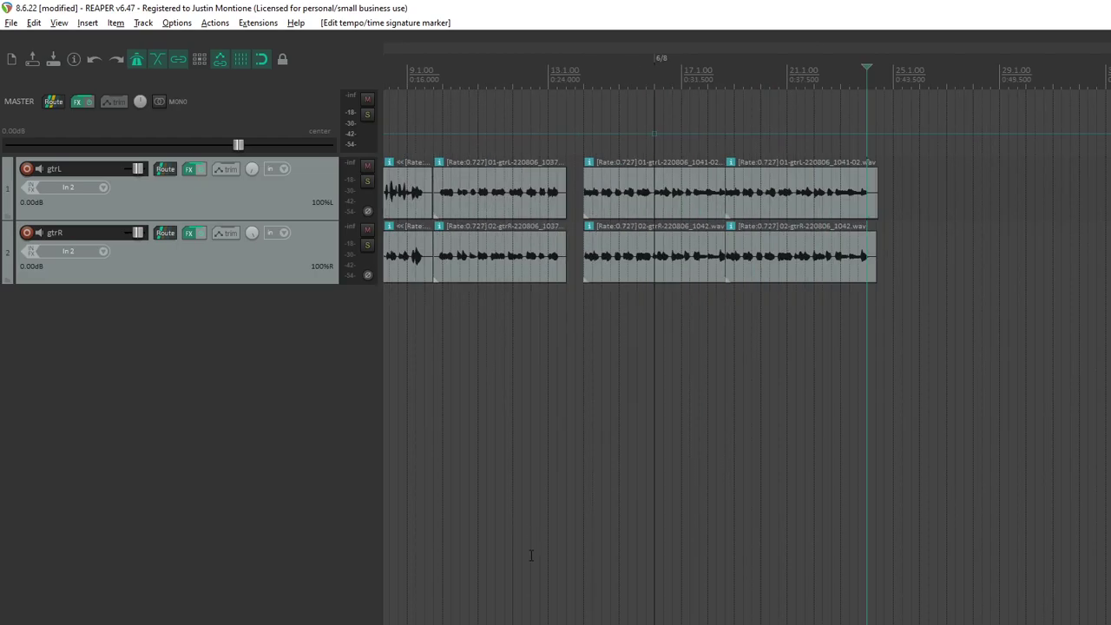
scroll(531, 555, left, 4)
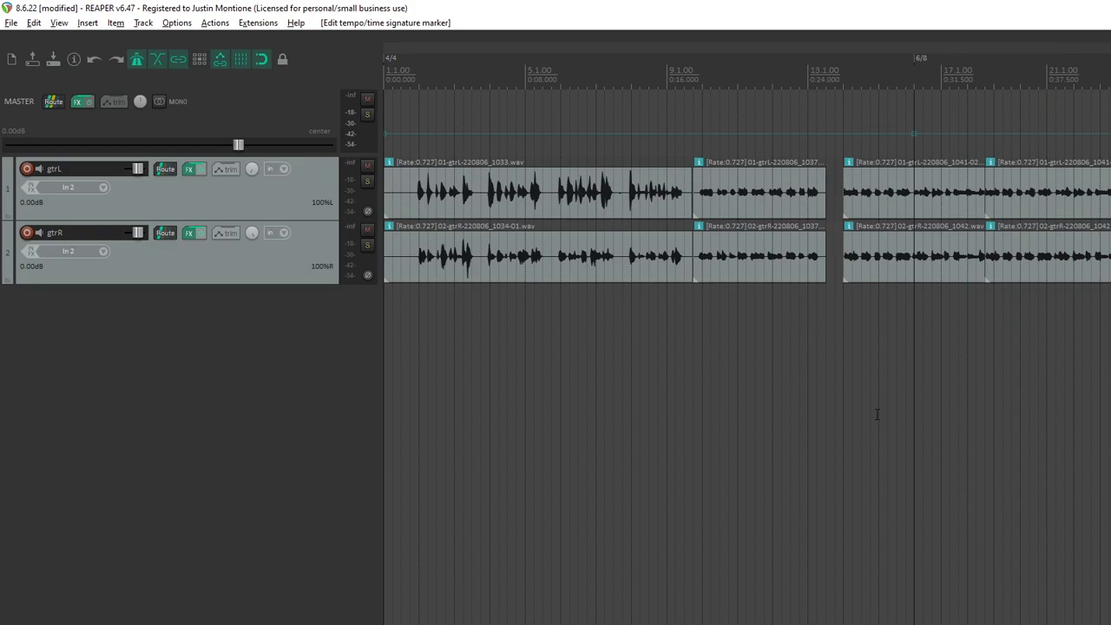
double_click(918, 61)
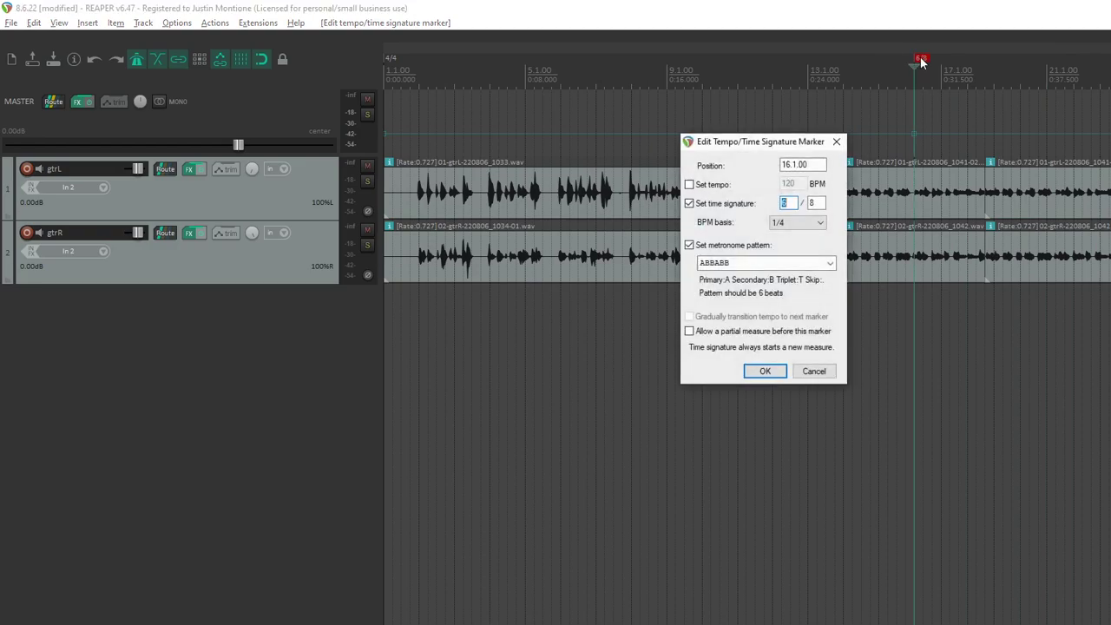
click(790, 228)
click(746, 225)
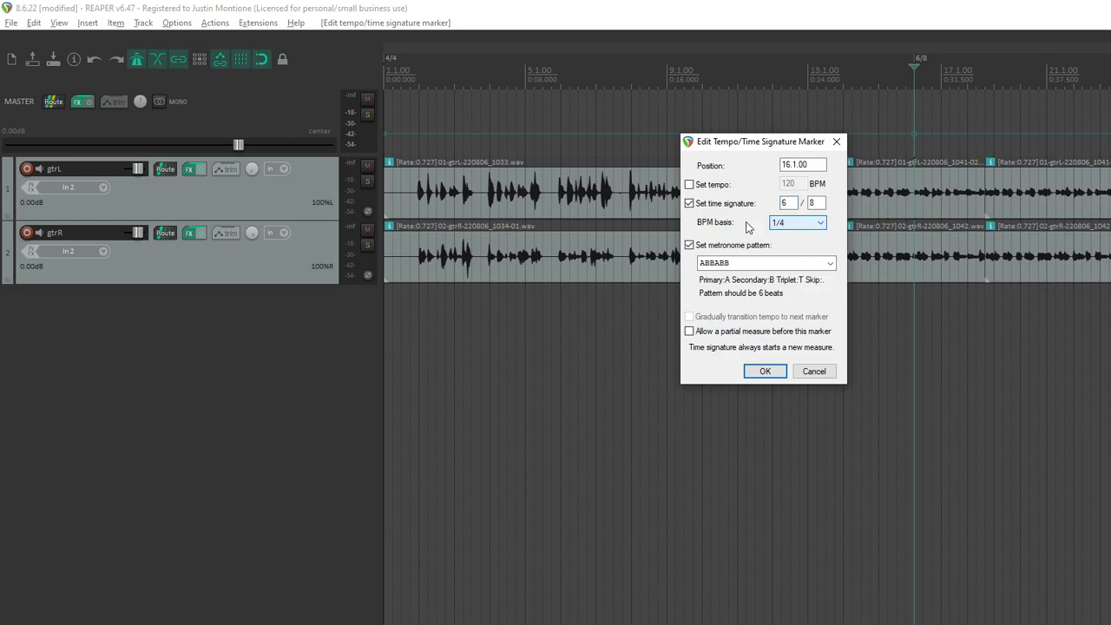
click(814, 164)
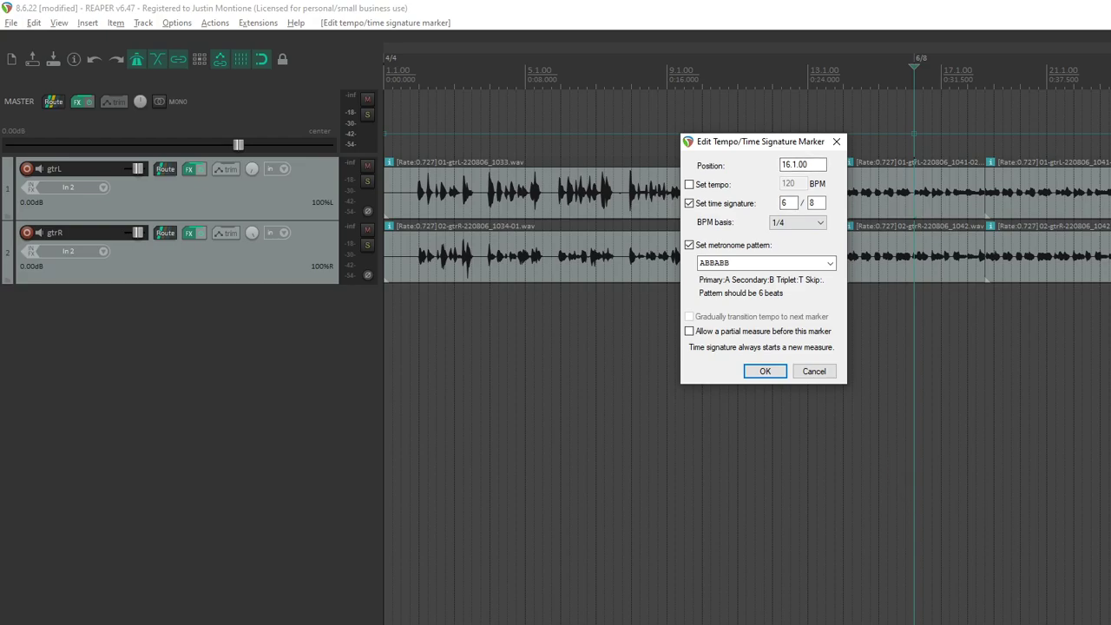
click(764, 371)
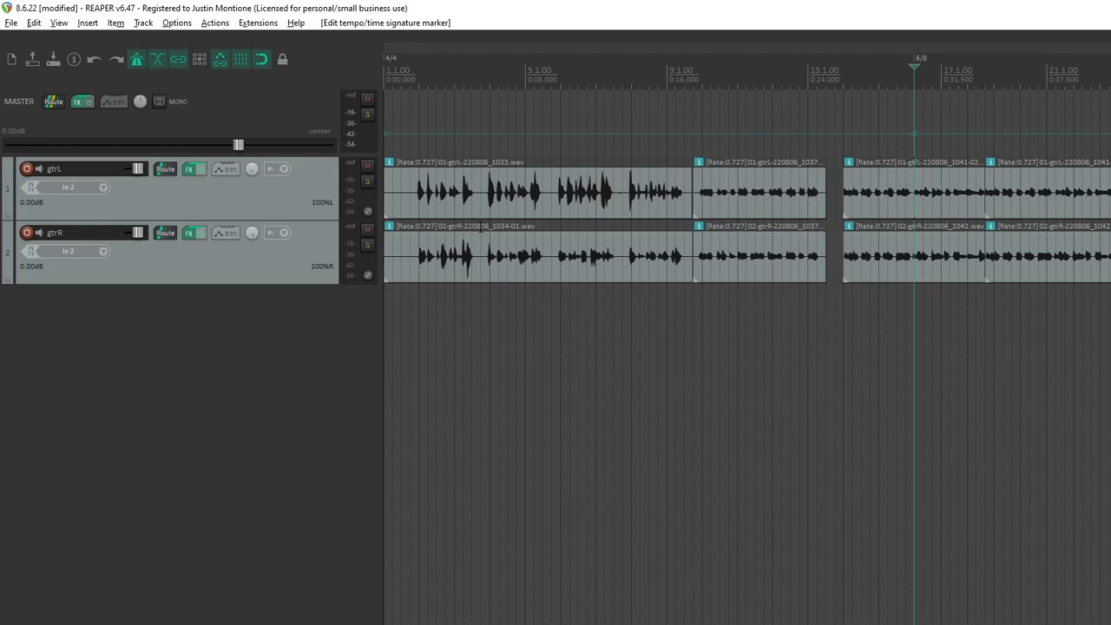
click(411, 108)
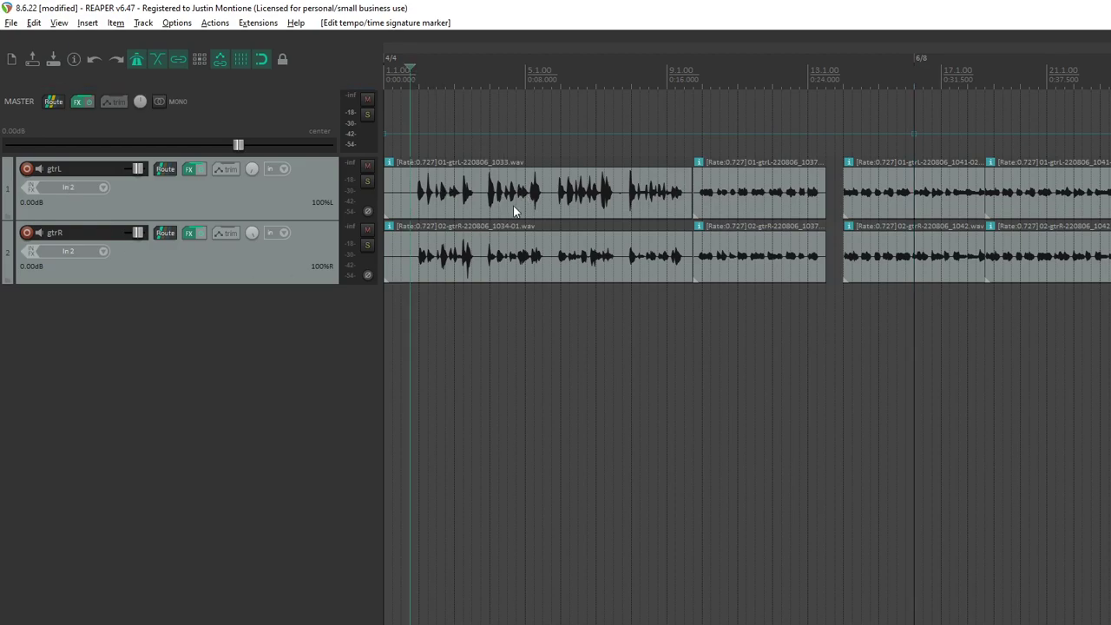
key(space)
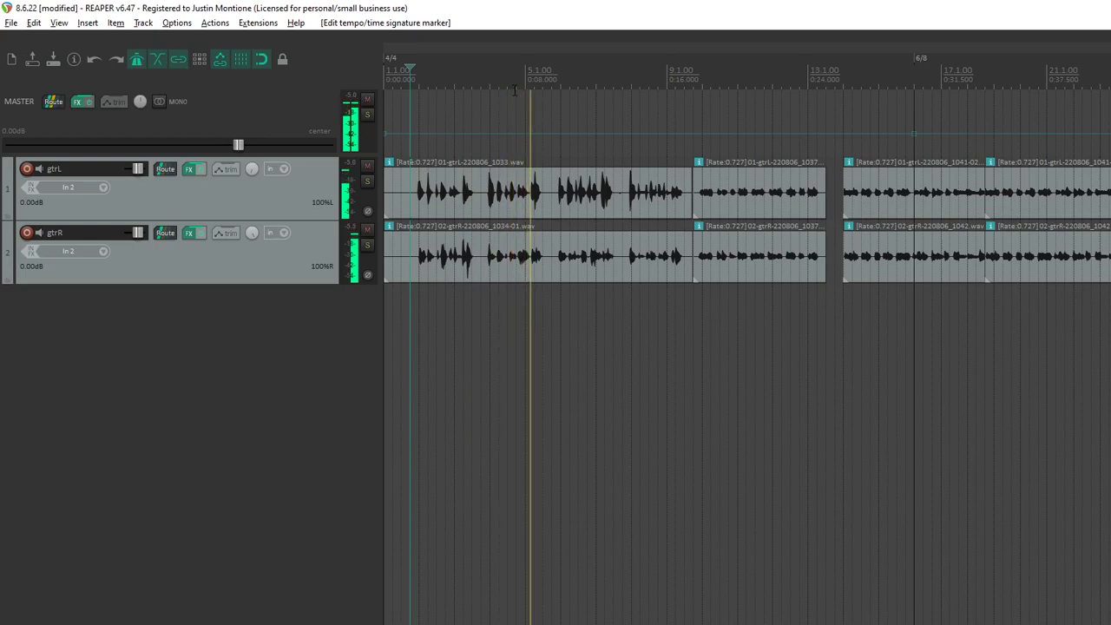
key(space)
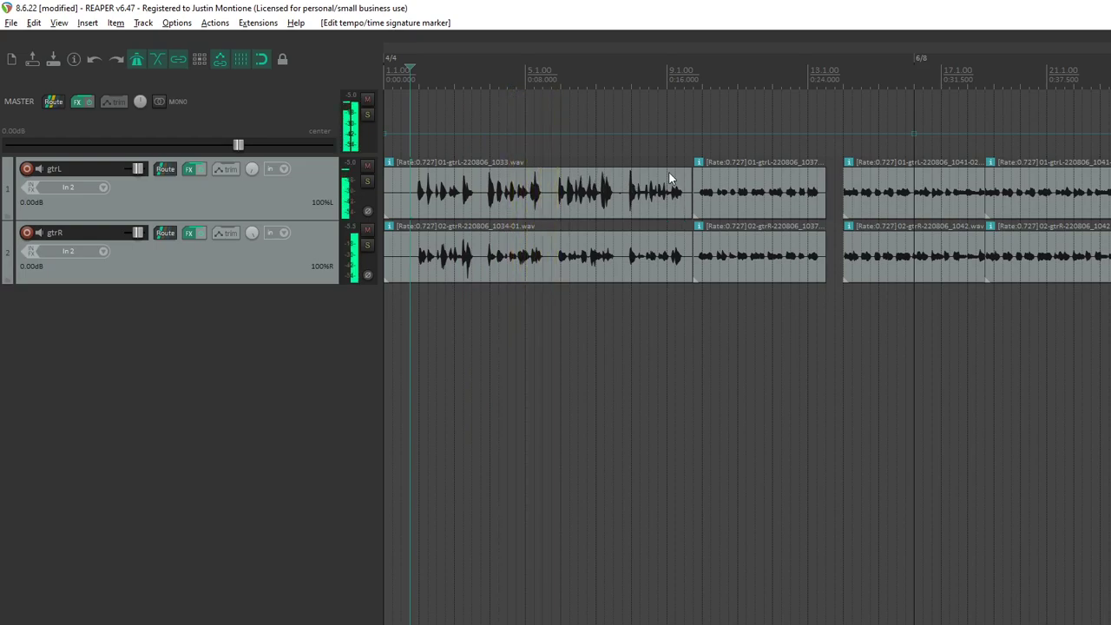
click(851, 82)
key(space)
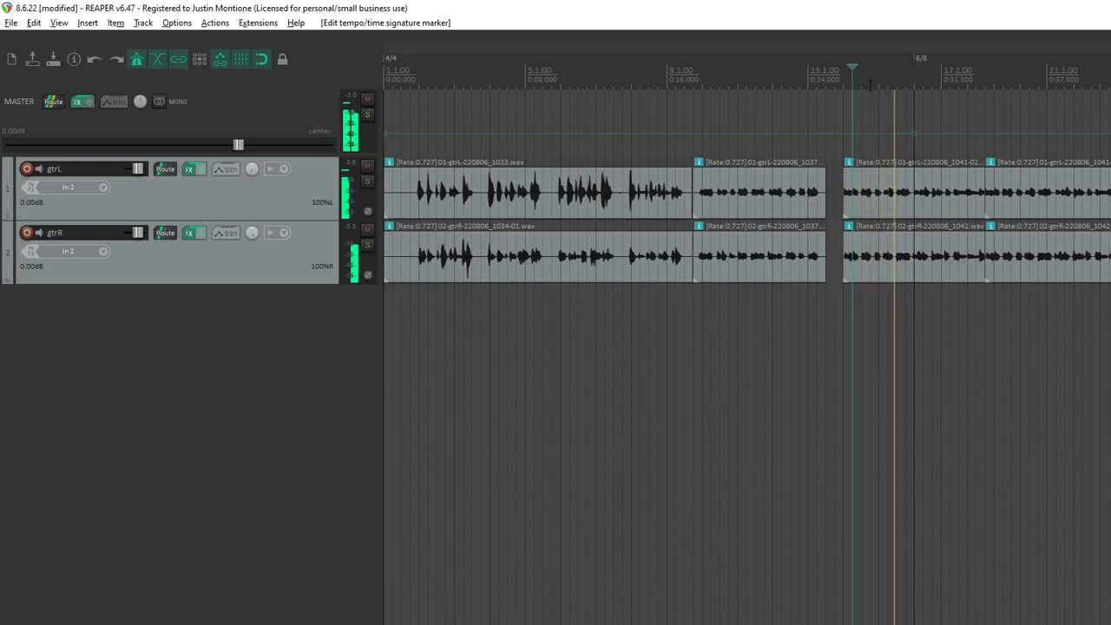
key(space)
scroll(955, 77, up, 3)
click(877, 74)
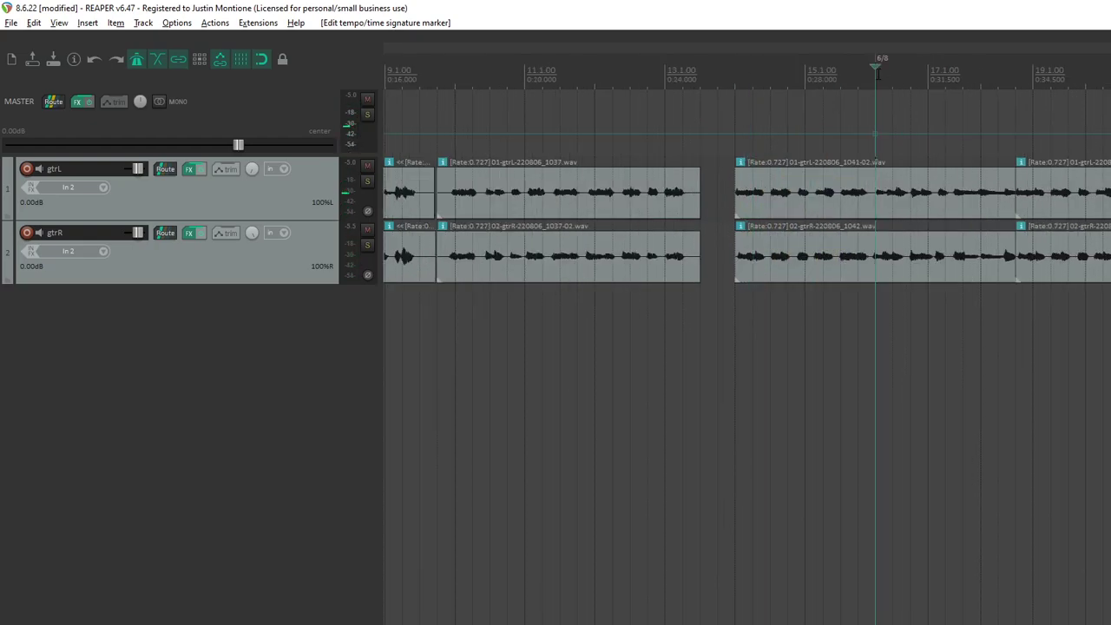
scroll(833, 186, down, 5)
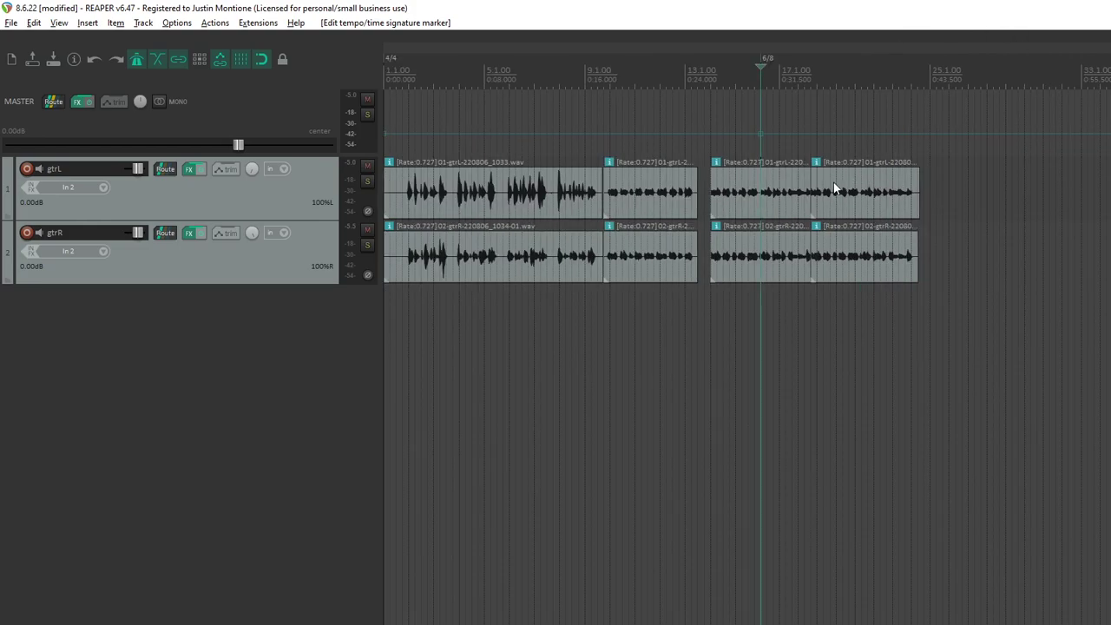
key(space)
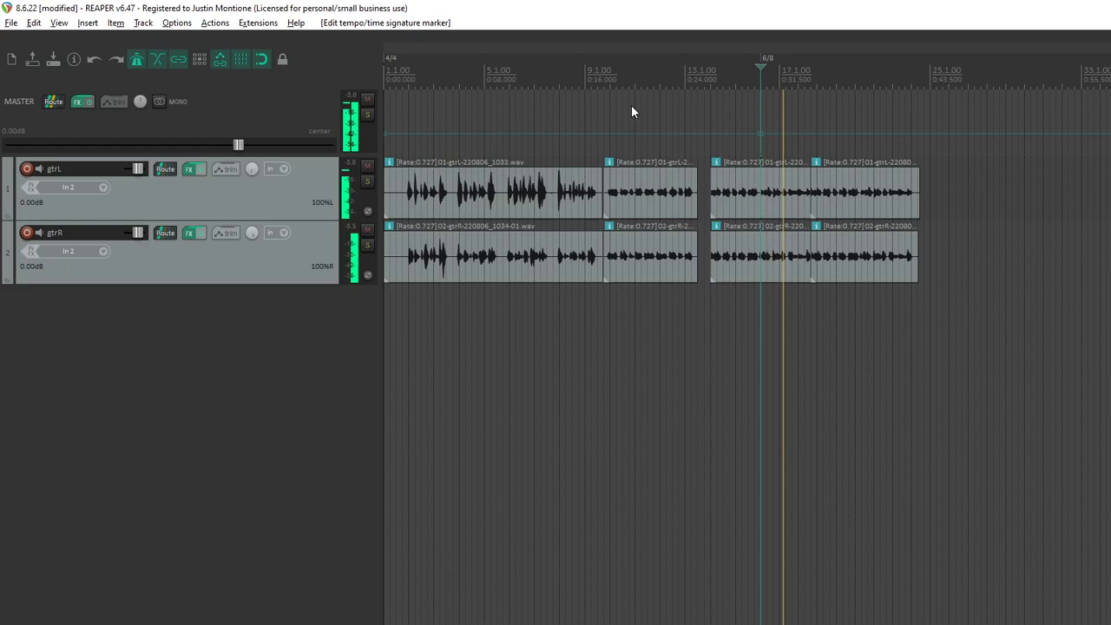
key(space)
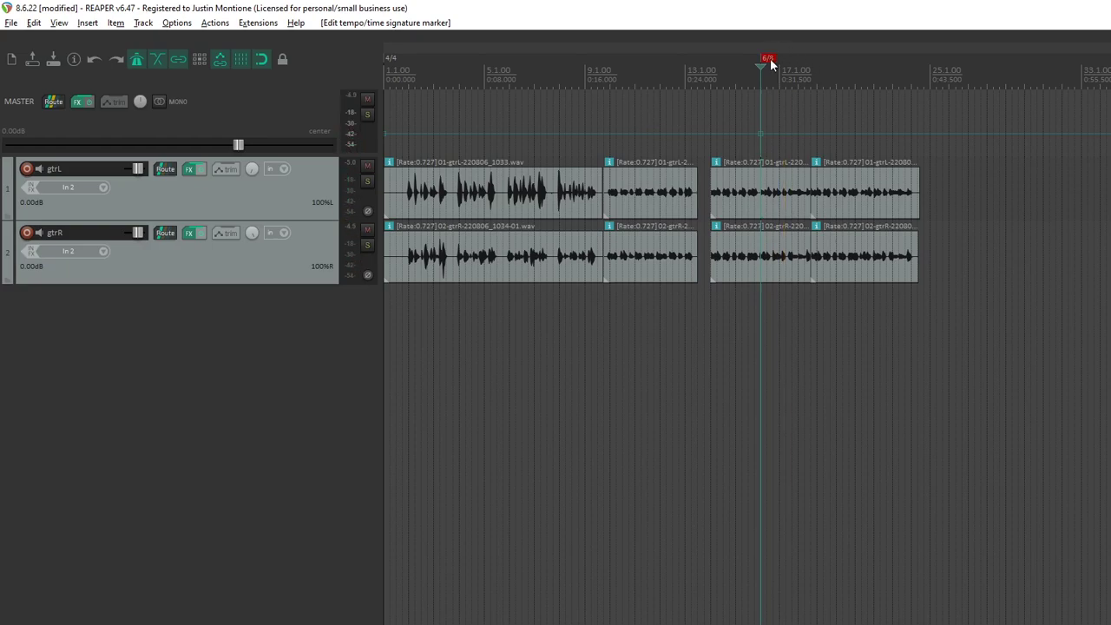
click(10, 22)
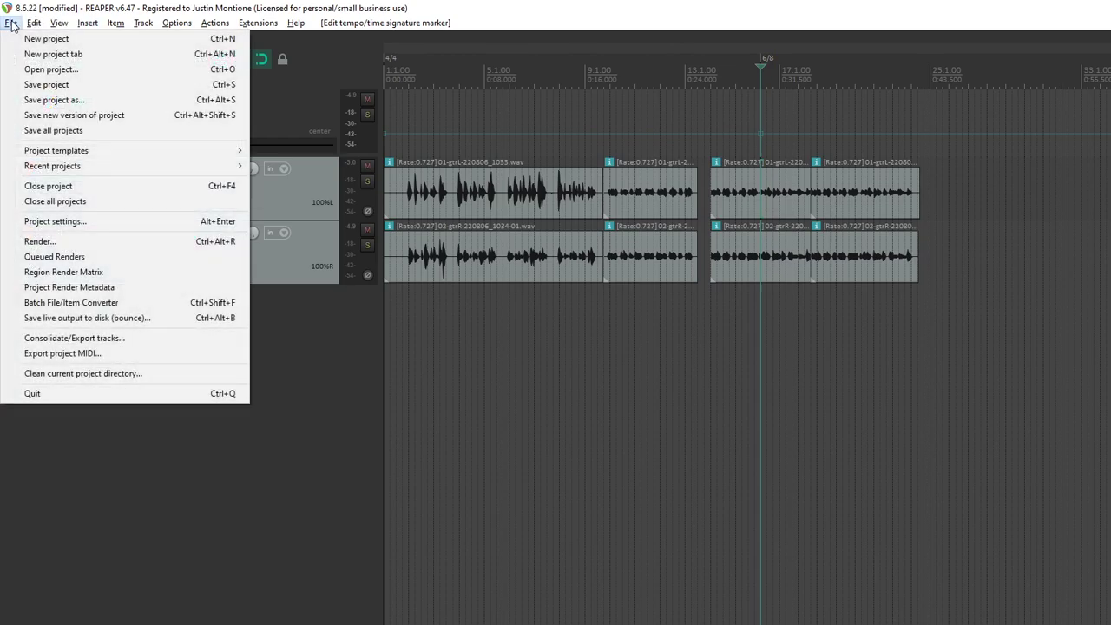
key(Escape)
scroll(483, 607, up, 2)
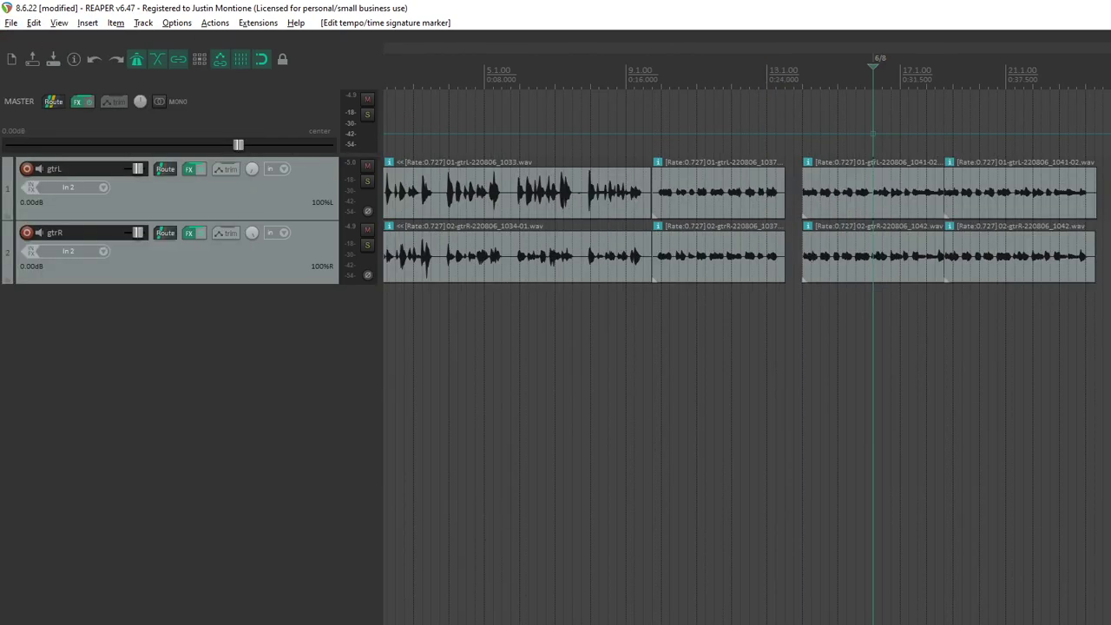
scroll(433, 608, left, 2)
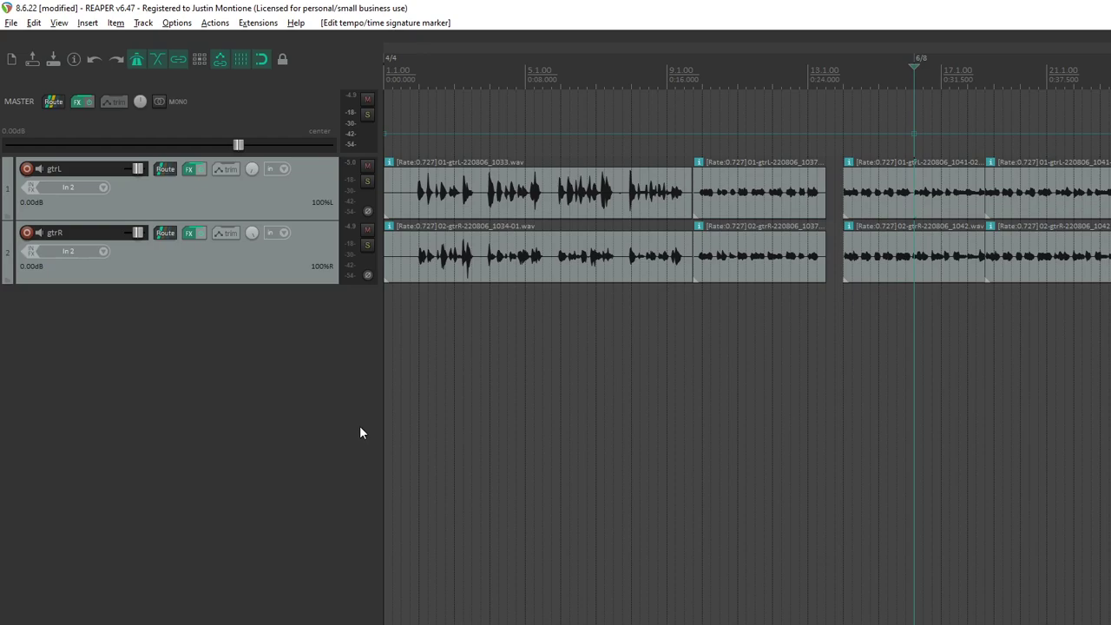
click(176, 22)
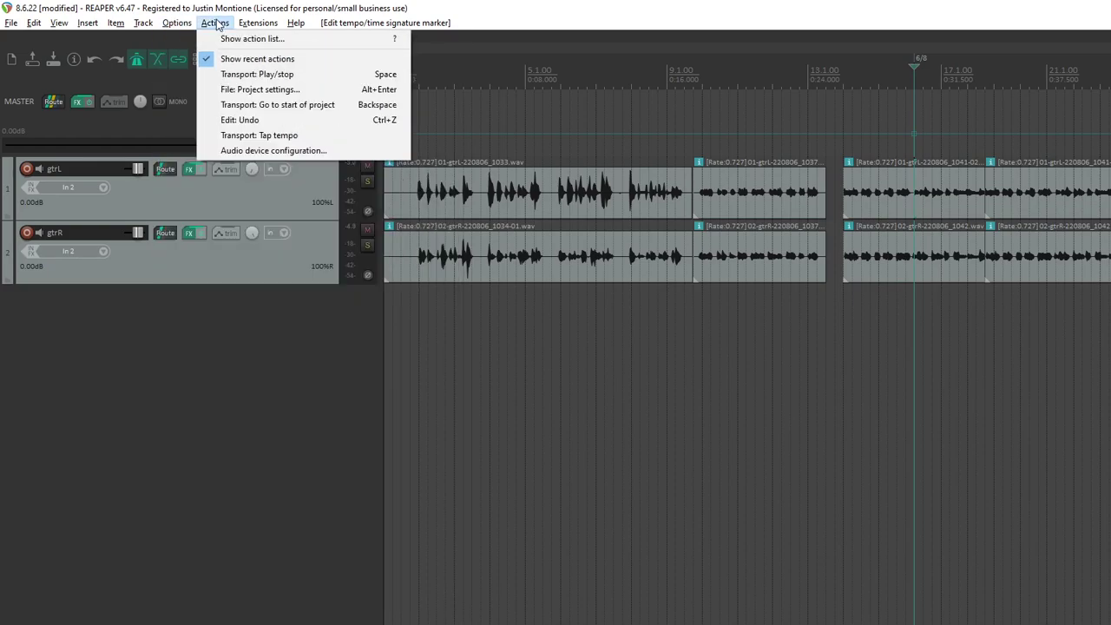
click(203, 587)
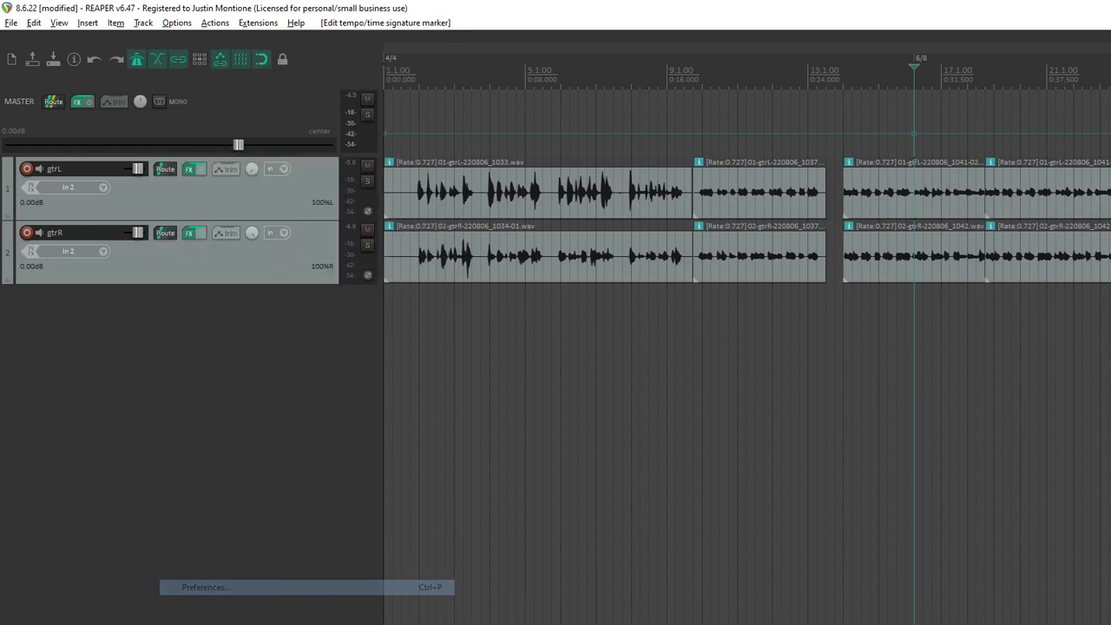
scroll(531, 227, up, 3)
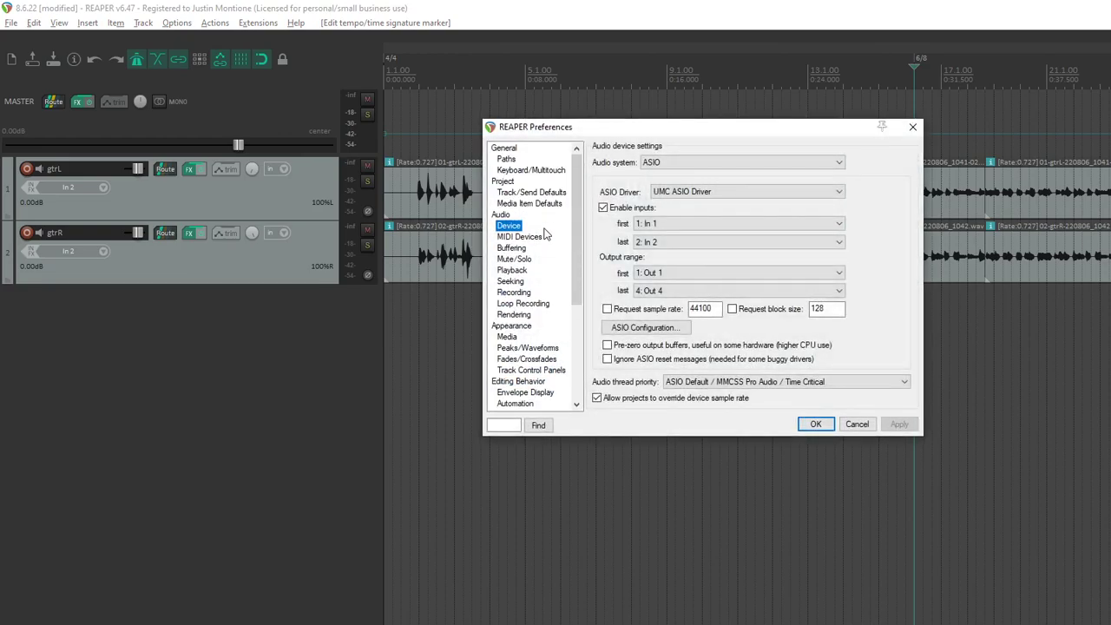
click(502, 181)
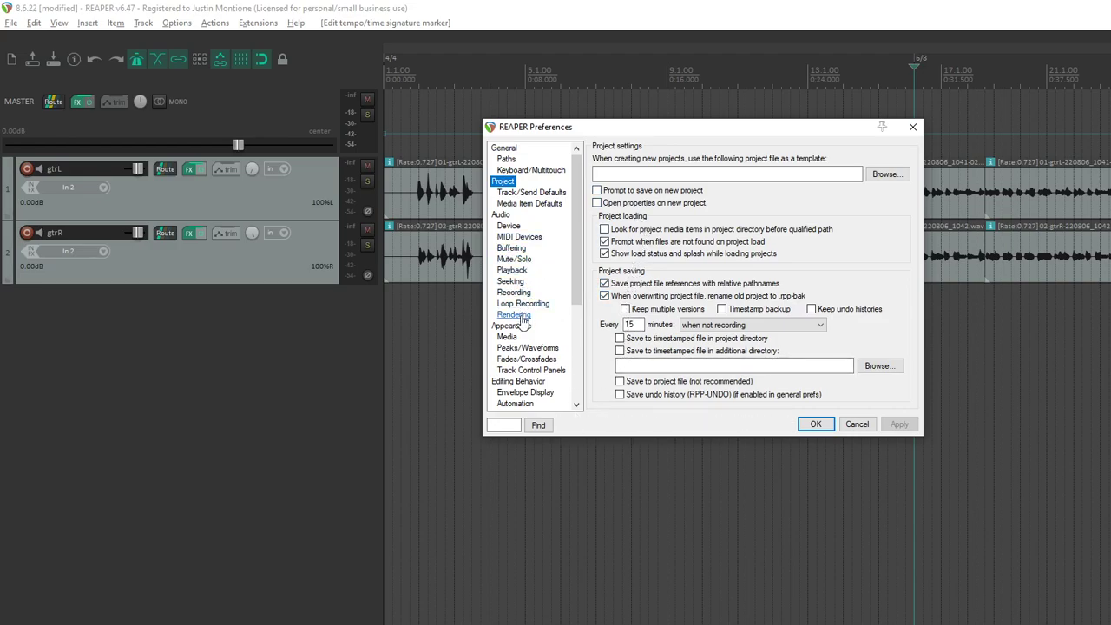
click(511, 270)
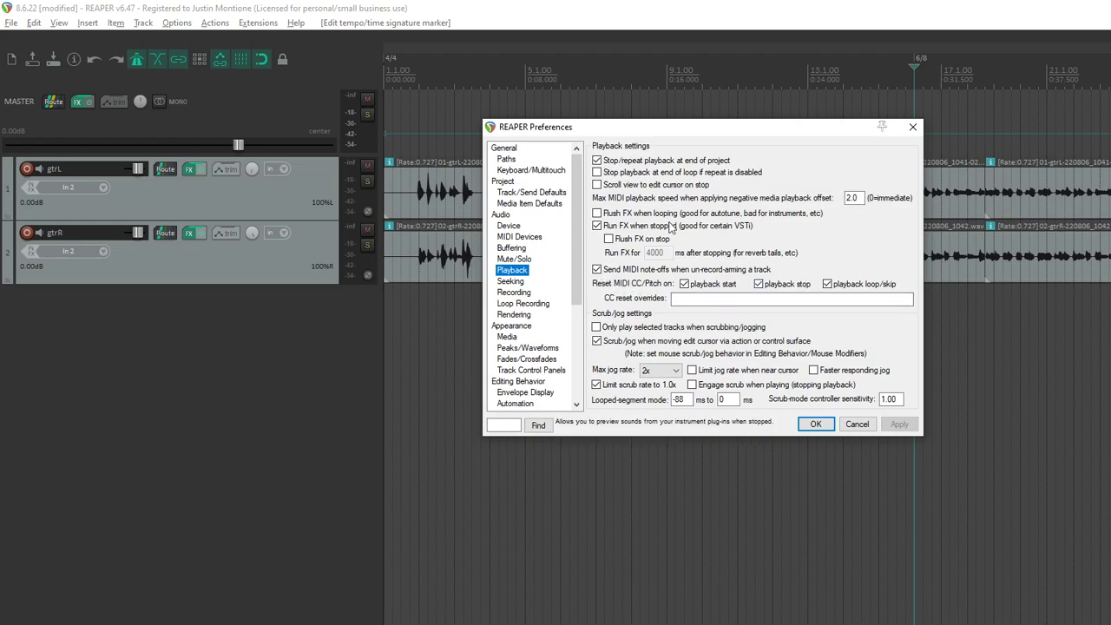
scroll(538, 299, down, 1)
scroll(519, 261, down, 1)
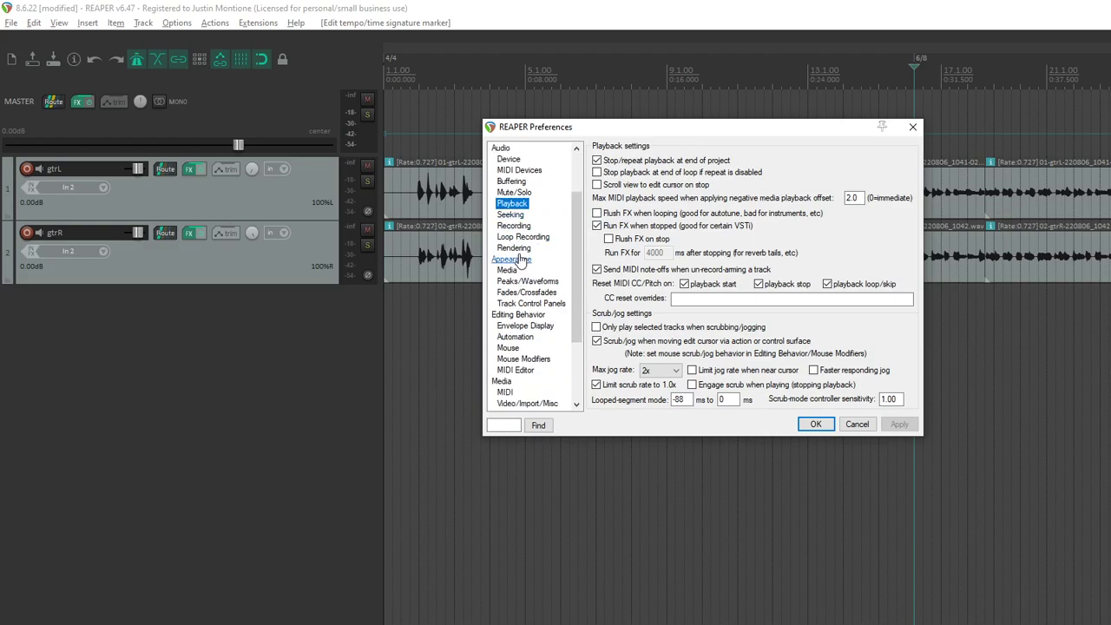
scroll(523, 295, down, 2)
scroll(529, 347, down, 1)
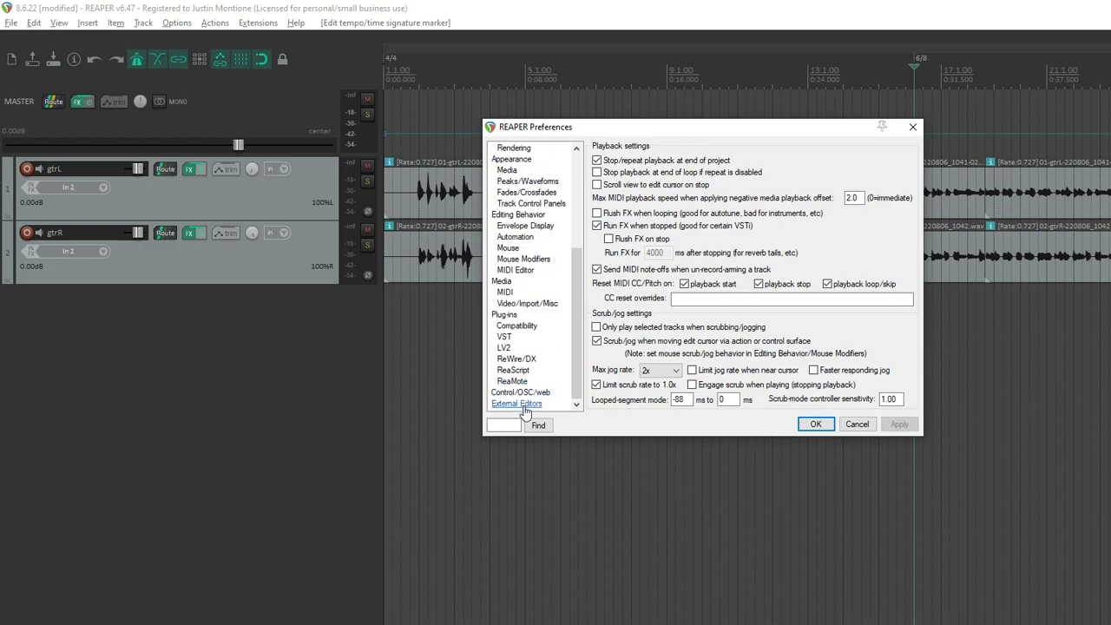
scroll(545, 356, up, 5)
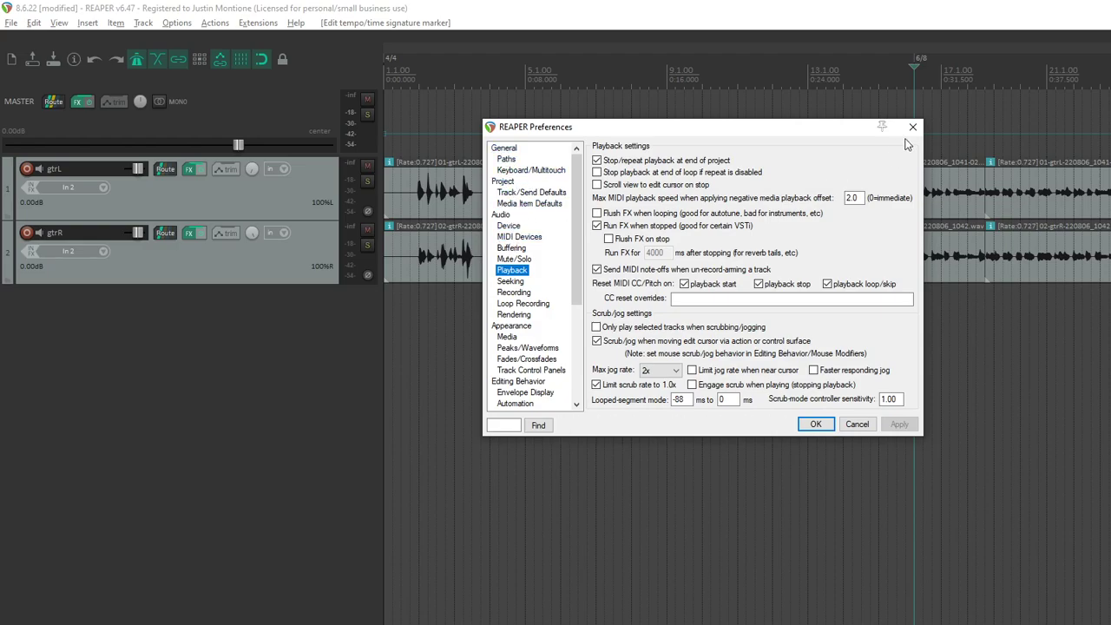
click(912, 127)
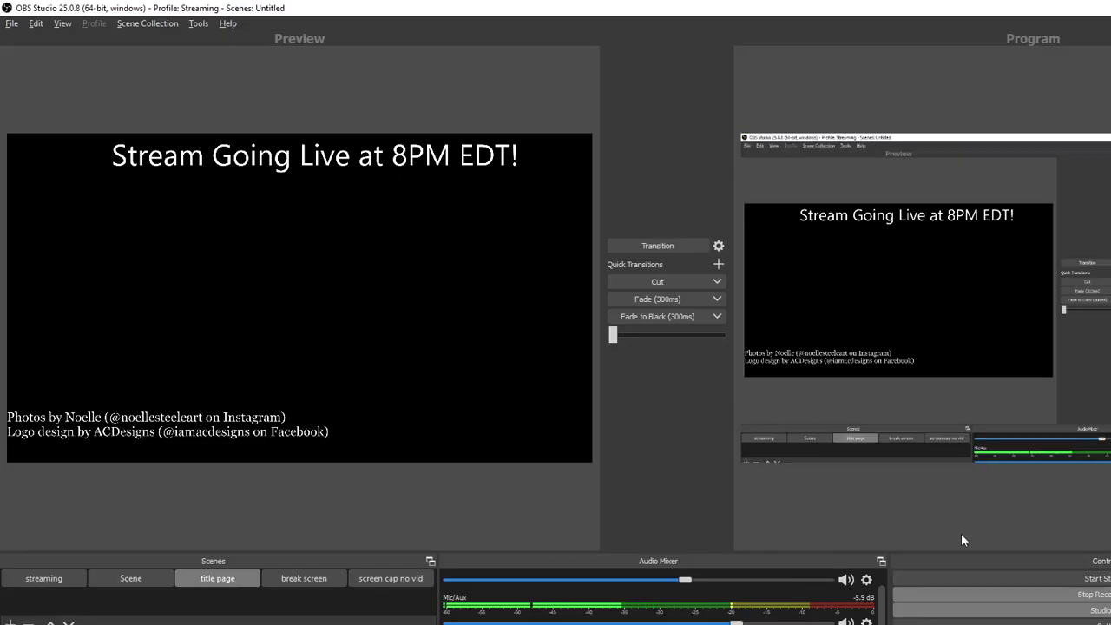